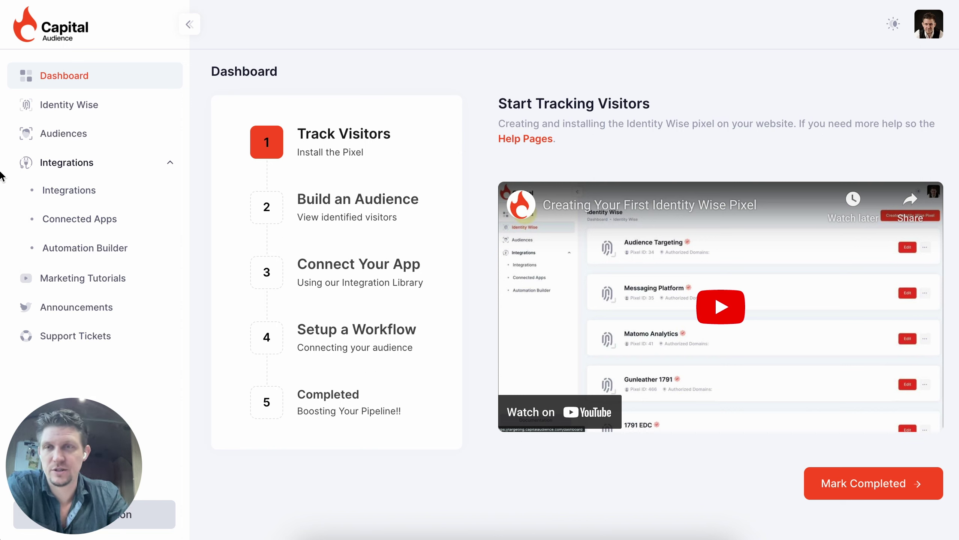
- Open the Automation Builder workflow list from the Integrations sidebar section
{"action": "left_click", "coordinate": [183, 246]}
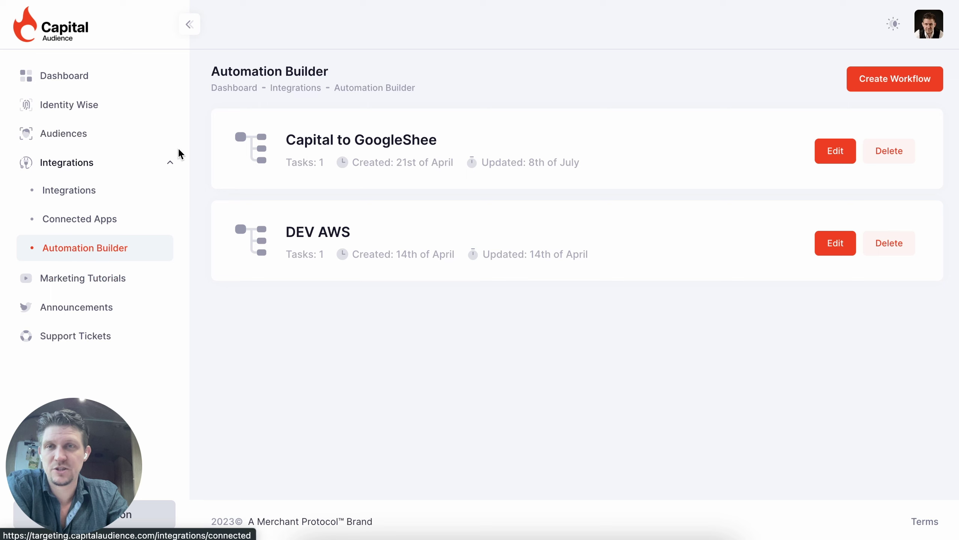
{"action": "left_click", "coordinate": [169, 164]}
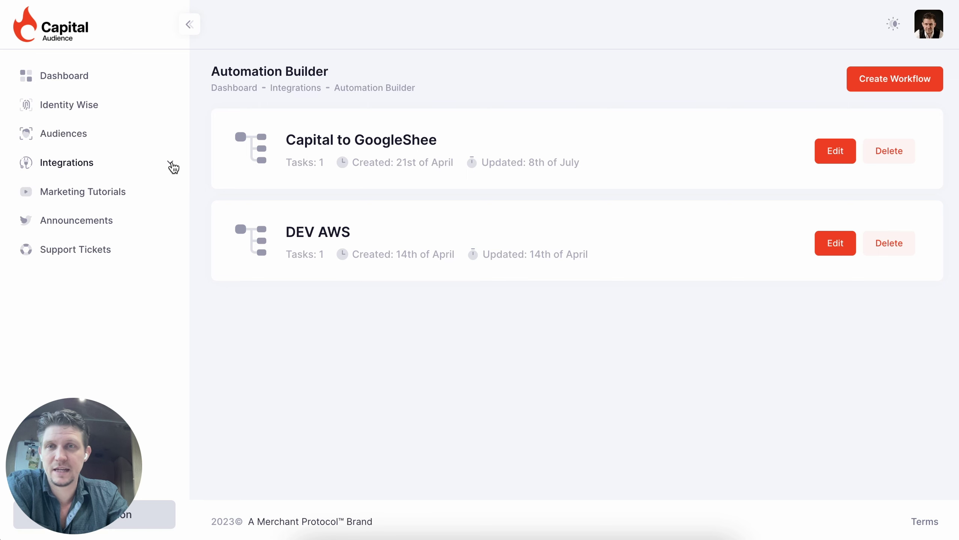
{"action": "left_click", "coordinate": [172, 166]}
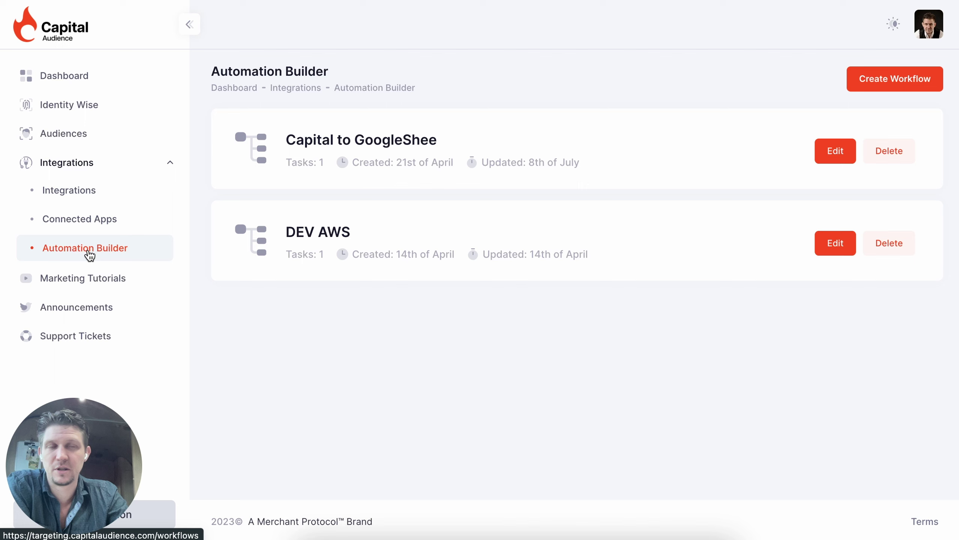
- Create the 'Example CA Audience to Google Sheets' workflow and confirm the success message to open it
{"action": "left_click", "coordinate": [896, 78]}
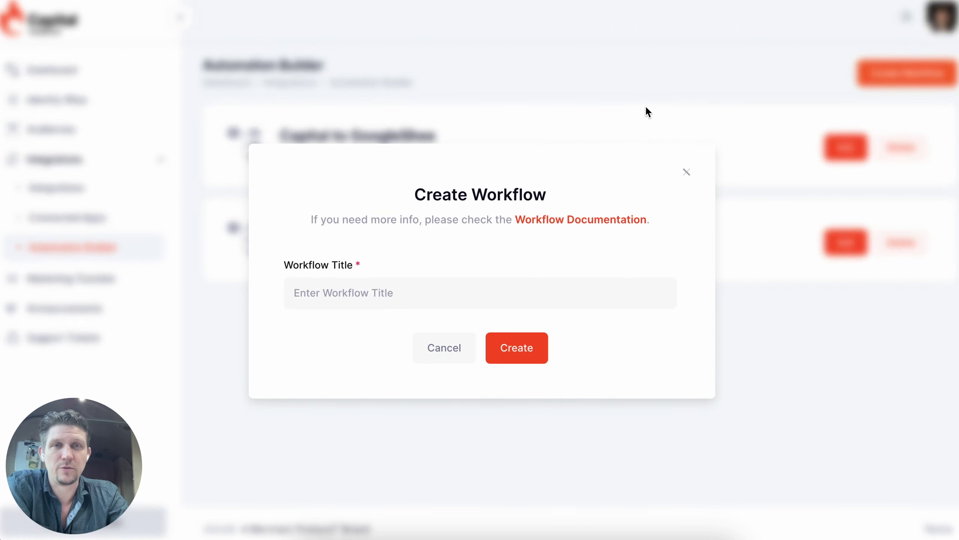
{"action": "left_click", "coordinate": [356, 299]}
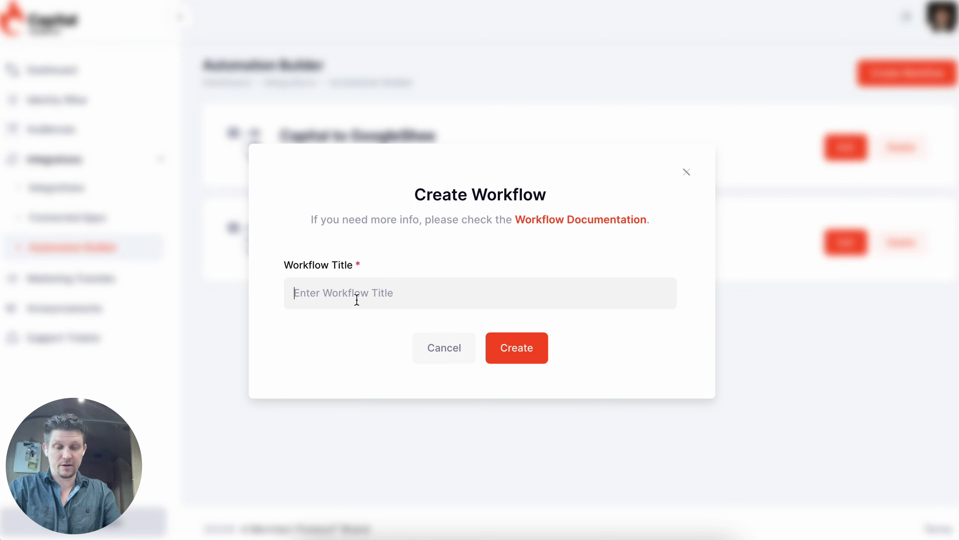
{"action": "type", "text": "Example"}
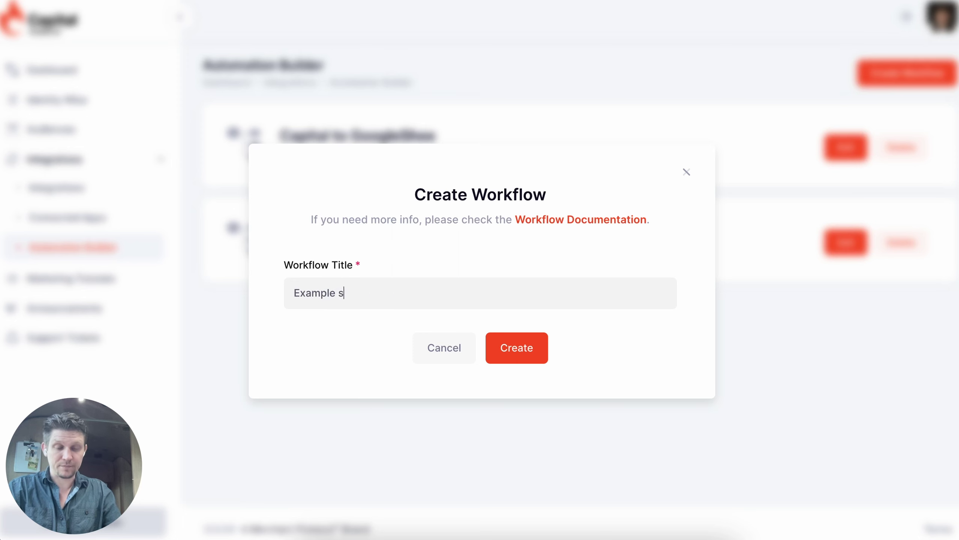
{"action": "type", "text": " CA Audience to Google Sheet"}
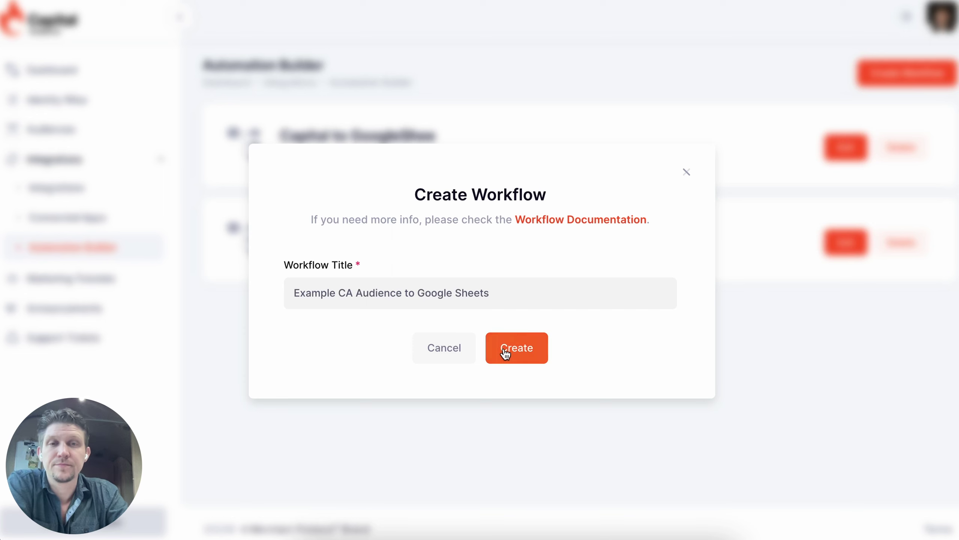
{"action": "left_click", "coordinate": [505, 349]}
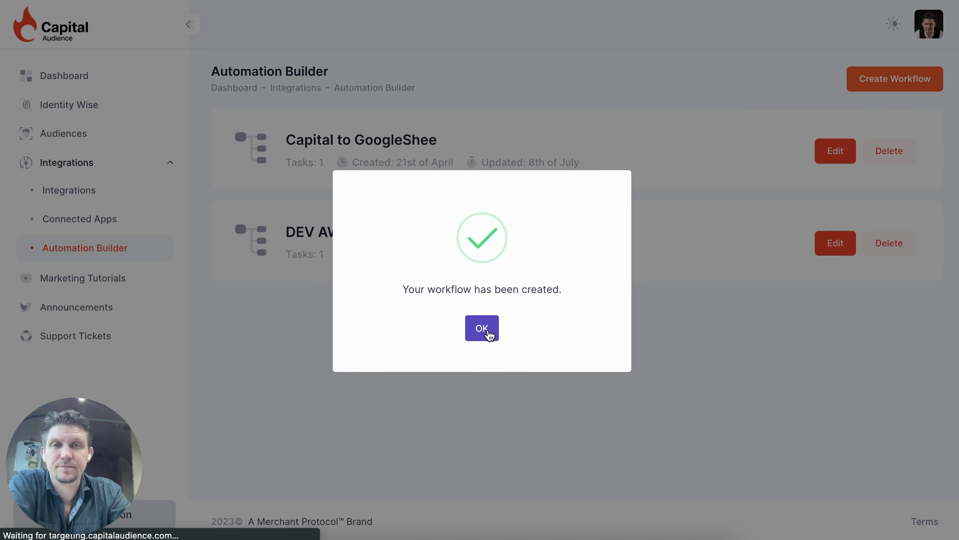
{"action": "left_click", "coordinate": [482, 328]}
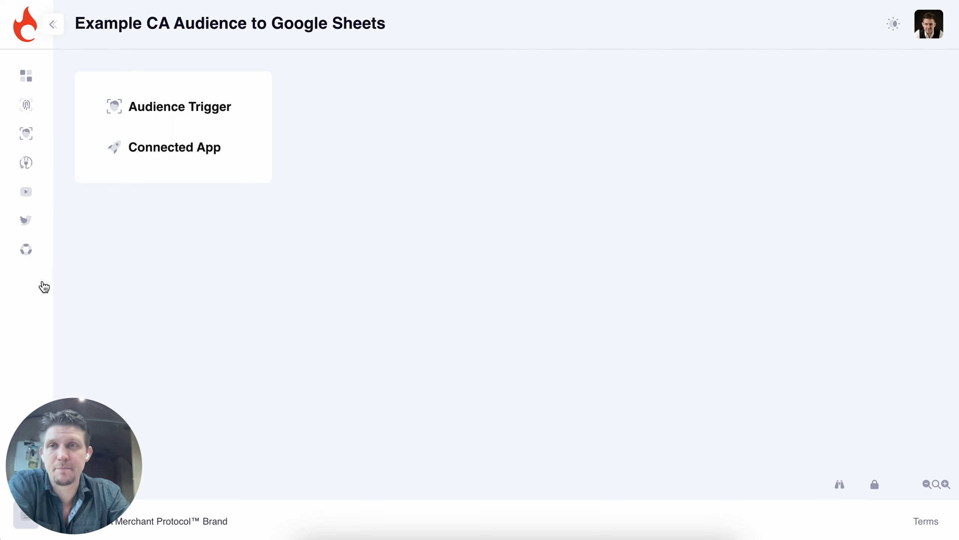
- Drop an Audience Trigger on the canvas using the Capitalaudience.com - Identified Visitors audience
{"action": "mouse_move", "coordinate": [39, 69]}
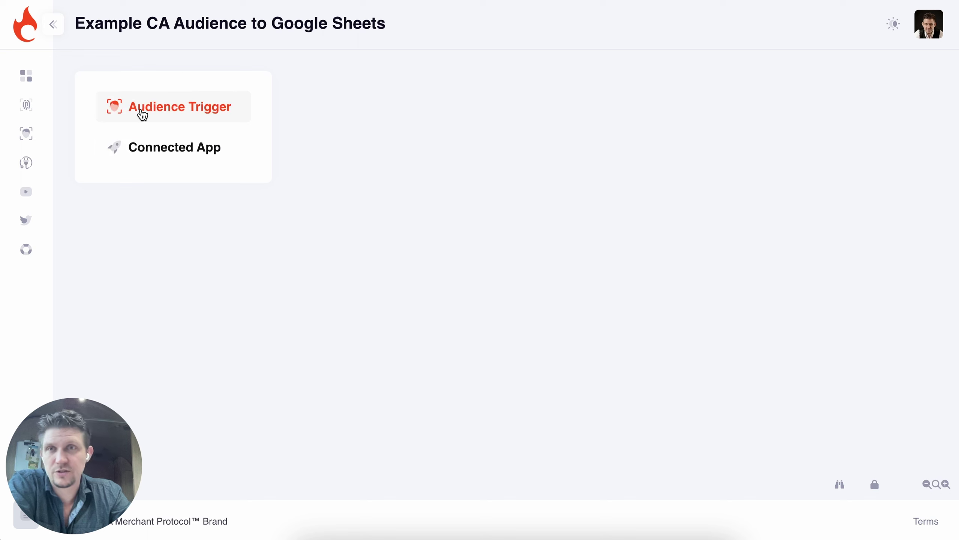
{"action": "left_click_drag", "start_coordinate": [143, 110], "coordinate": [353, 146]}
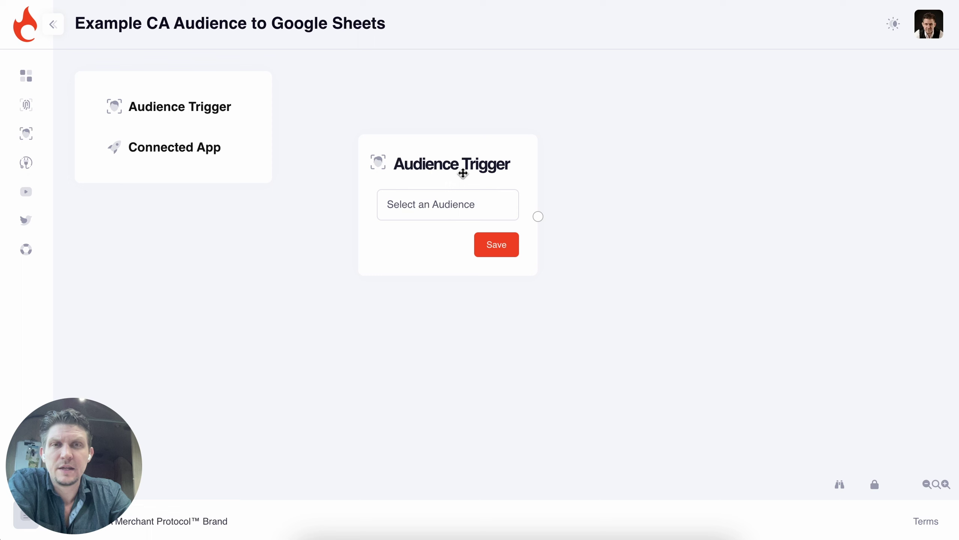
{"action": "left_click", "coordinate": [453, 217]}
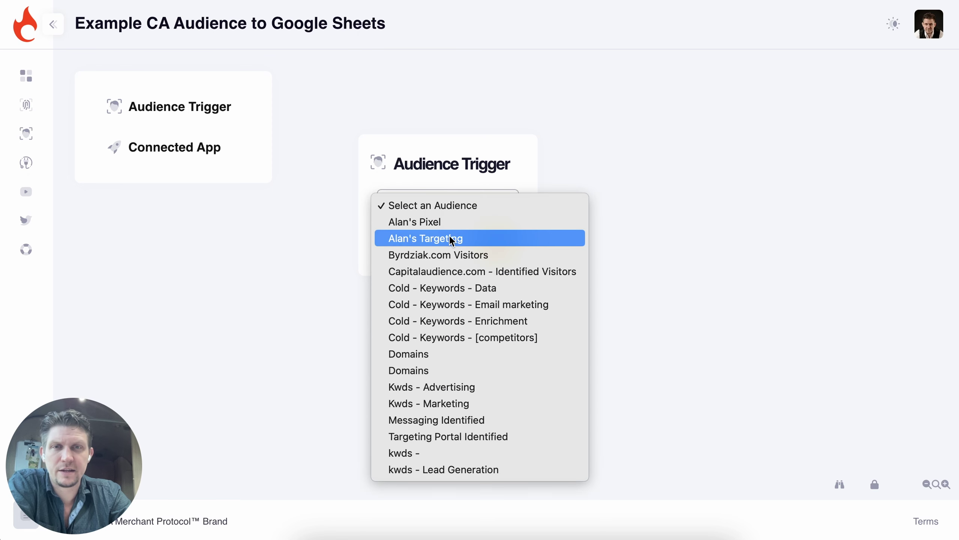
{"action": "left_click", "coordinate": [456, 274]}
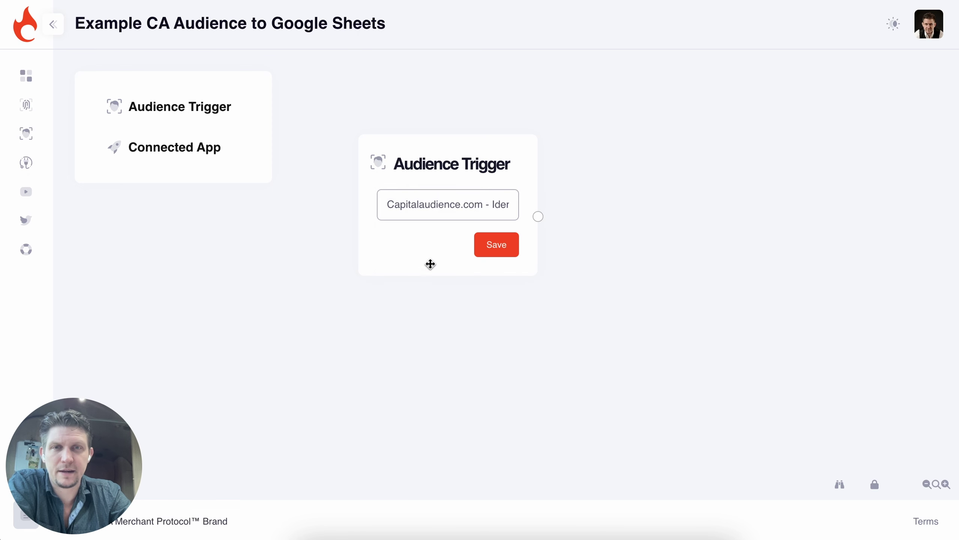
- Add a Connected App linked from the trigger, select the Google account, and save both steps
{"action": "left_click_drag", "start_coordinate": [166, 149], "coordinate": [680, 177]}
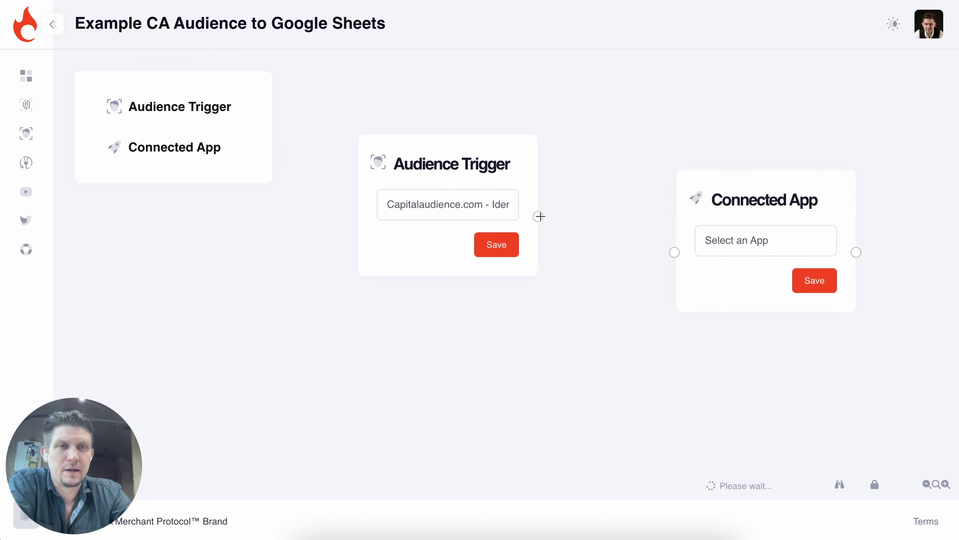
{"action": "left_click_drag", "start_coordinate": [538, 216], "coordinate": [675, 253]}
{"action": "left_click", "coordinate": [709, 255]}
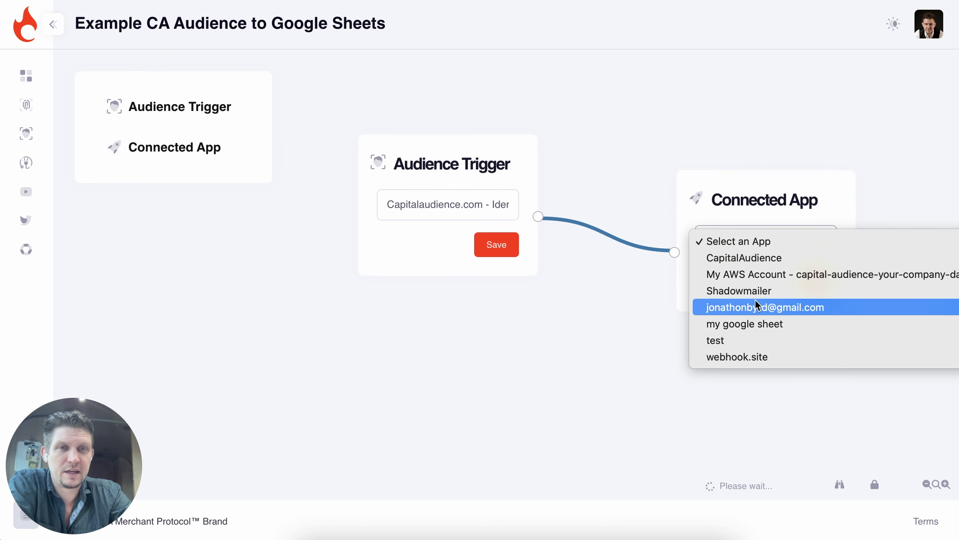
{"action": "left_click", "coordinate": [765, 308]}
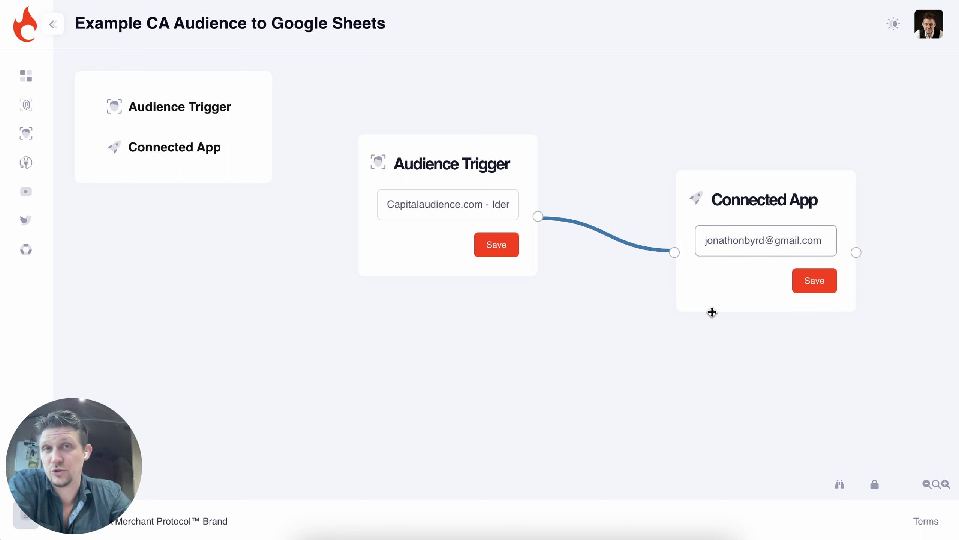
{"action": "left_click", "coordinate": [505, 248]}
{"action": "left_click", "coordinate": [810, 287]}
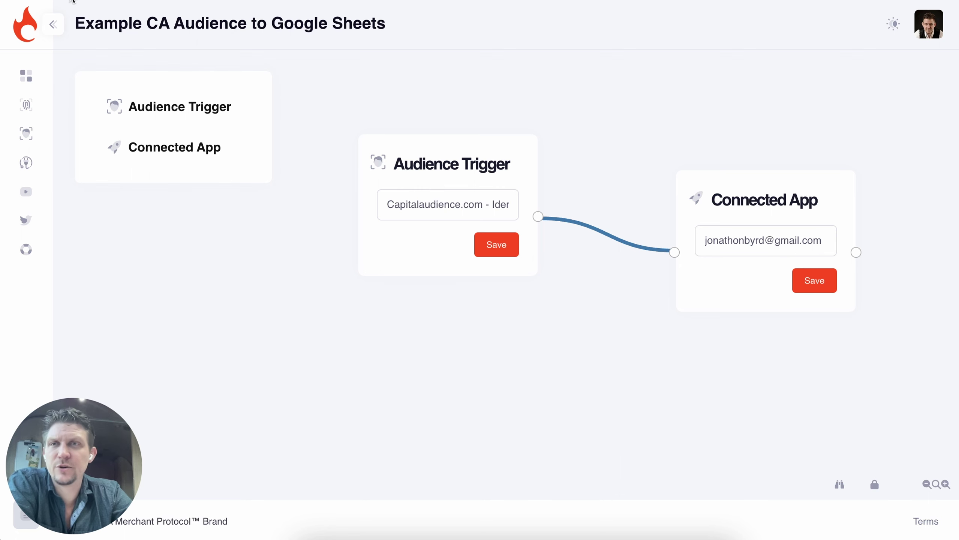
{"action": "left_click", "coordinate": [205, 166]}
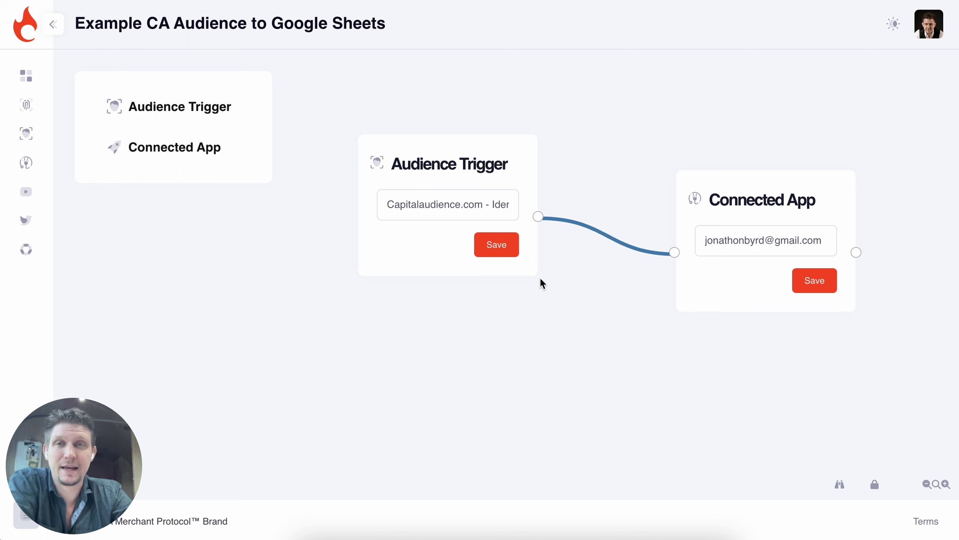
- Drop a second Connected App on the canvas and set its app to webhook.site
{"action": "left_click_drag", "start_coordinate": [165, 153], "coordinate": [472, 338]}
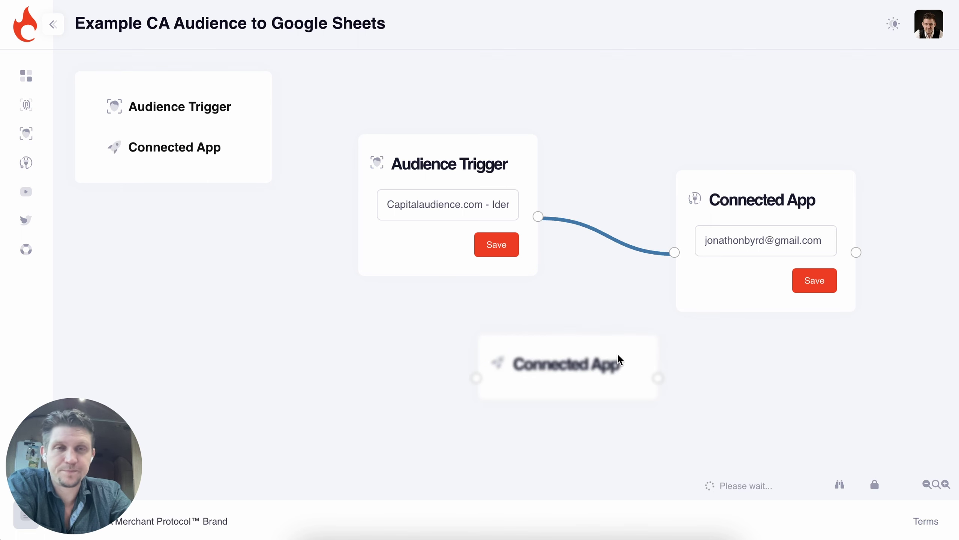
{"action": "left_click", "coordinate": [557, 405]}
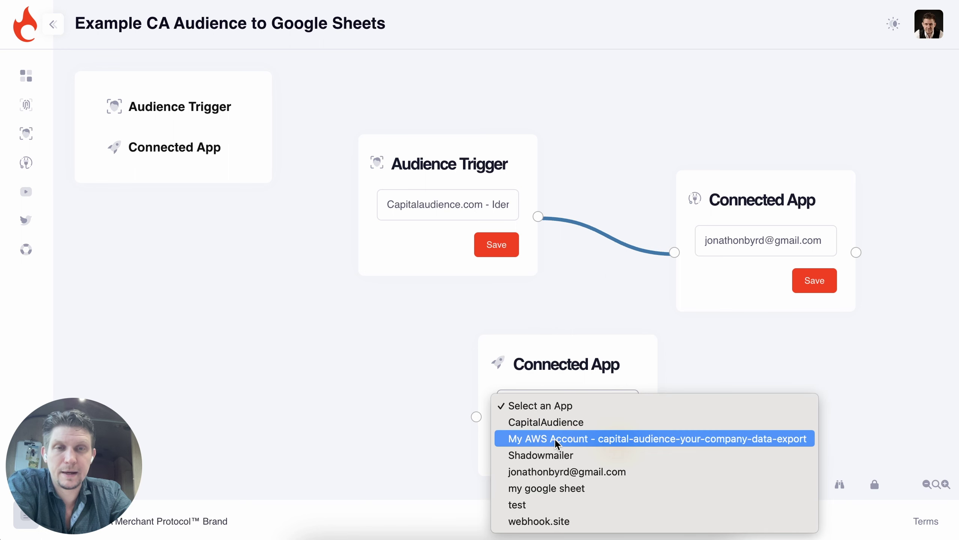
{"action": "left_click", "coordinate": [550, 522]}
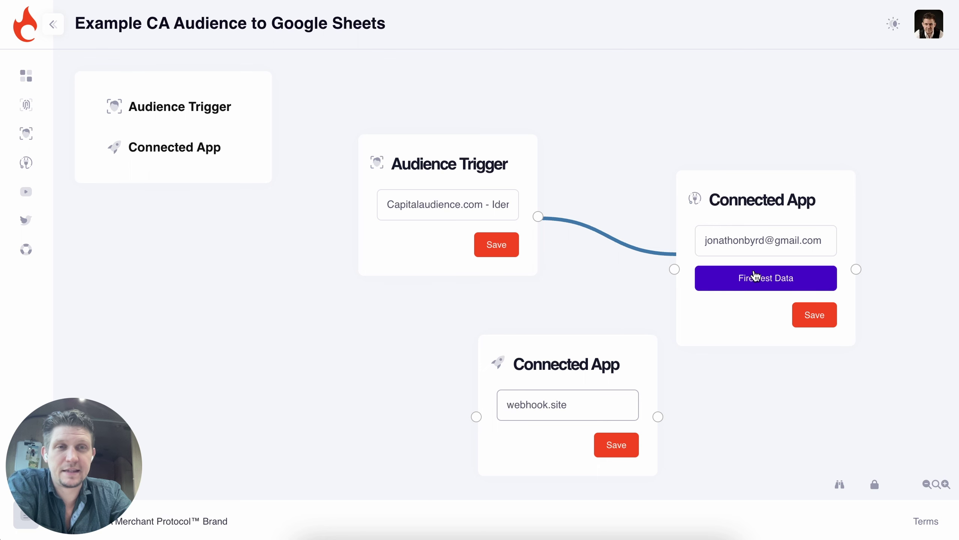
- Create a 'webhook test' workflow and place an Audience Trigger and Connected App on its canvas
{"action": "mouse_move", "coordinate": [28, 87]}
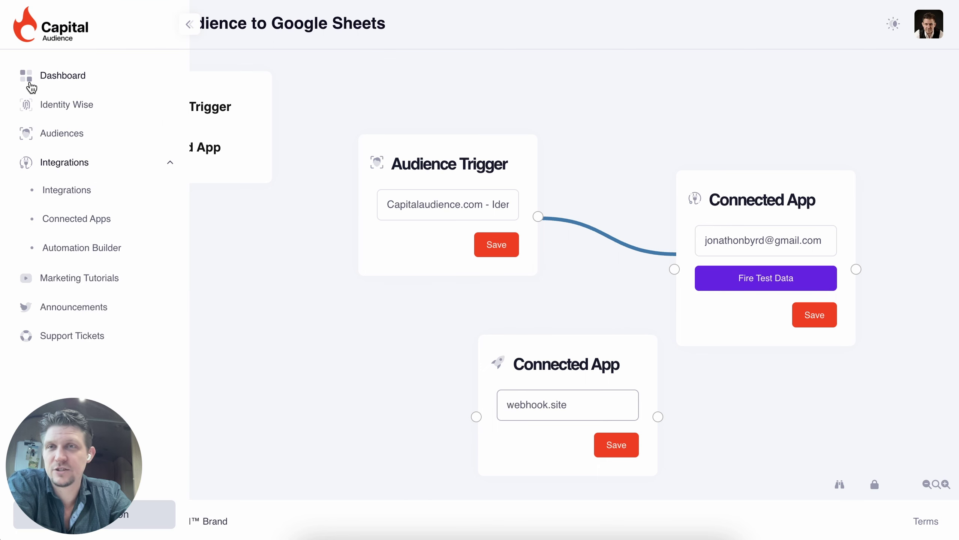
{"action": "left_click", "coordinate": [80, 248]}
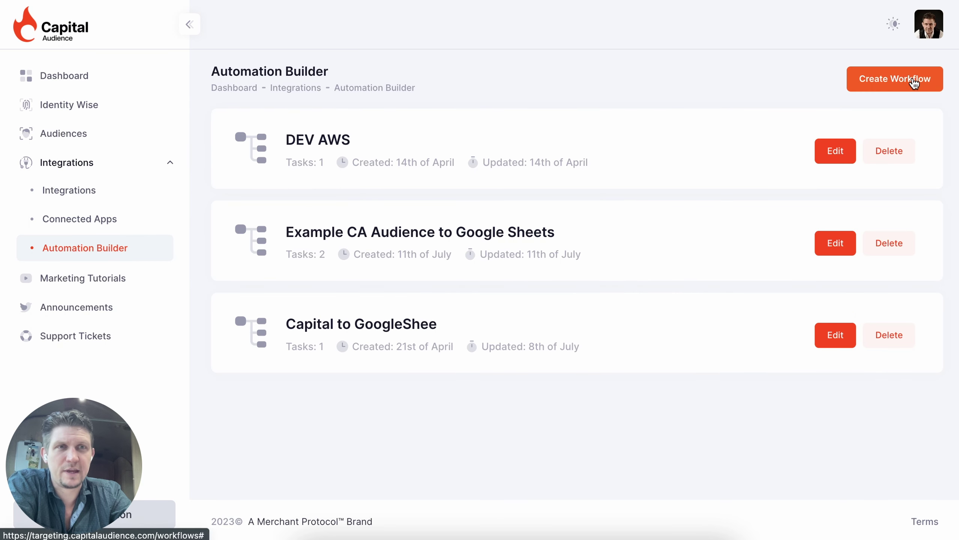
{"action": "left_click", "coordinate": [894, 80]}
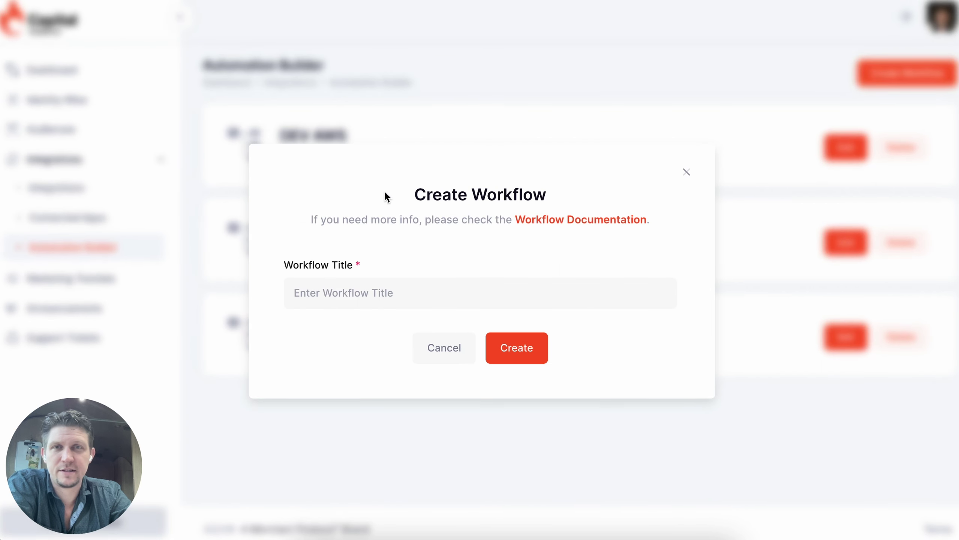
{"action": "left_click", "coordinate": [412, 287]}
{"action": "type", "text": "webhook "}
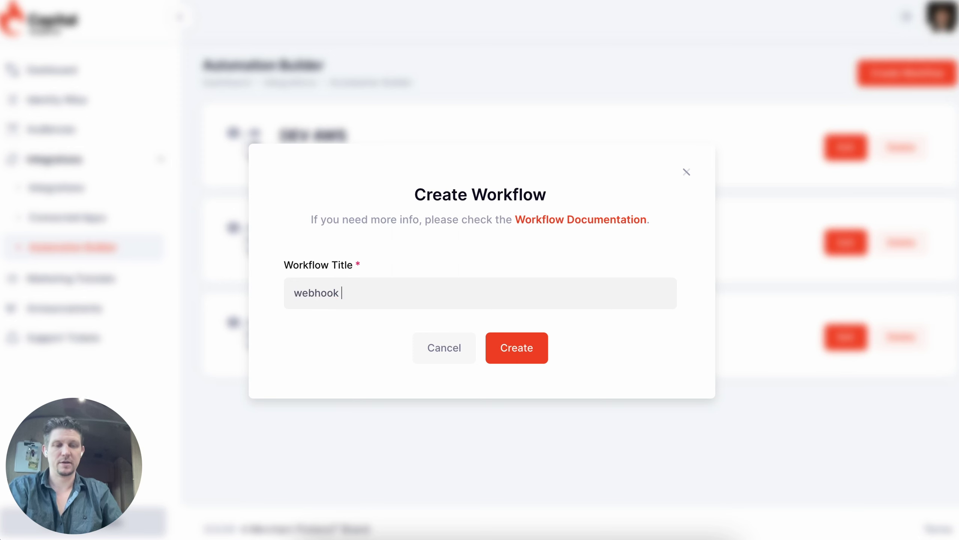
{"action": "type", "text": "test"}
{"action": "key", "text": "Return"}
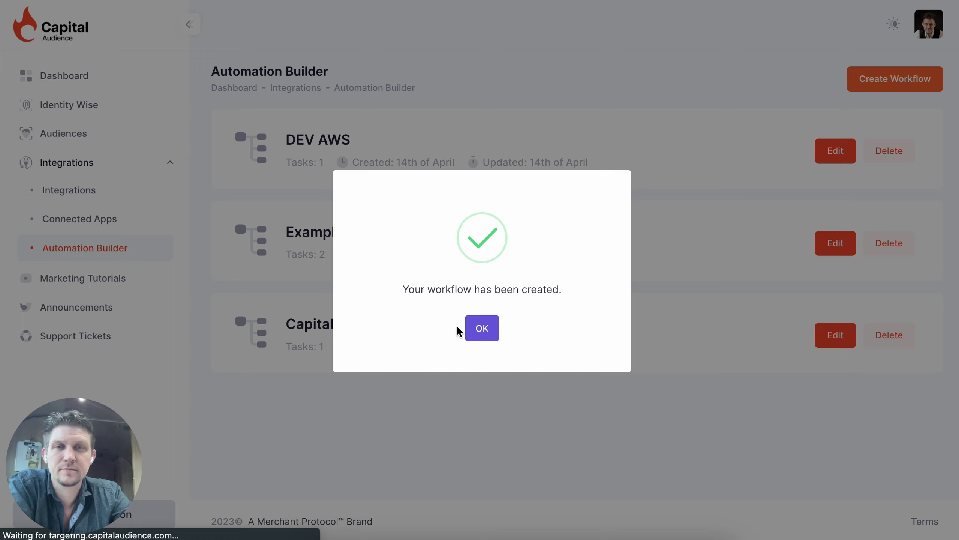
{"action": "left_click", "coordinate": [471, 330]}
{"action": "left_click_drag", "start_coordinate": [166, 107], "coordinate": [435, 153]}
{"action": "left_click_drag", "start_coordinate": [203, 156], "coordinate": [677, 163]}
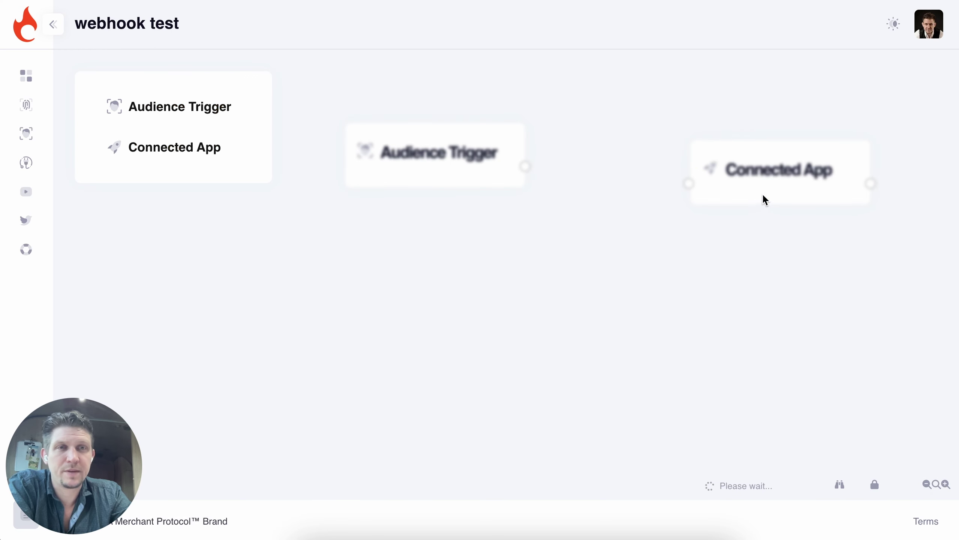
- Set the Connected App to webhook.site, save it, and fire test data
{"action": "left_click", "coordinate": [773, 215]}
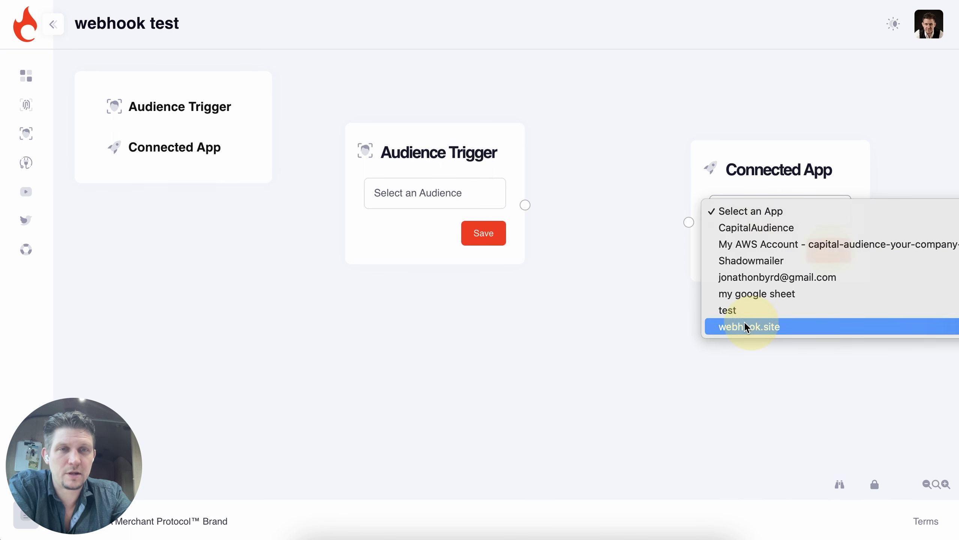
{"action": "left_click", "coordinate": [753, 326]}
{"action": "left_click", "coordinate": [803, 251]}
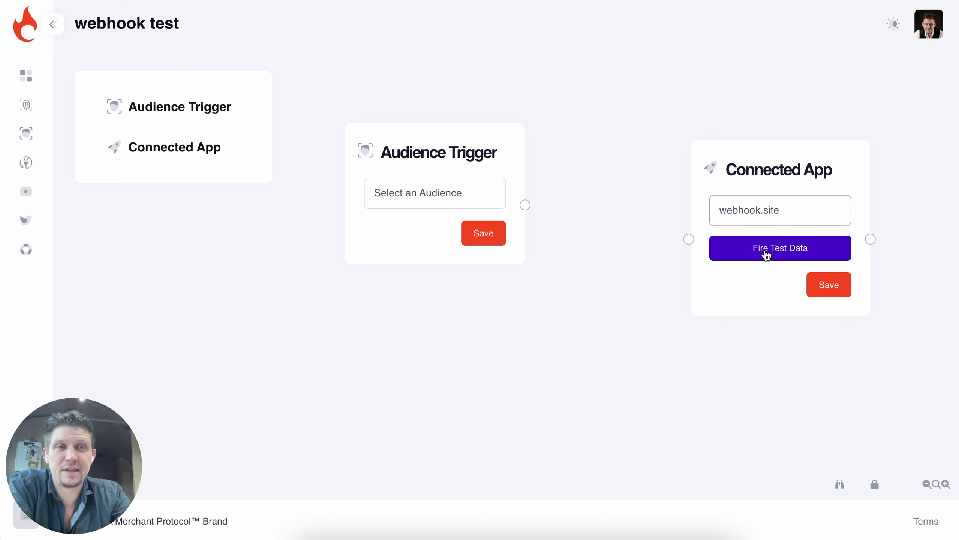
{"action": "left_click", "coordinate": [779, 254]}
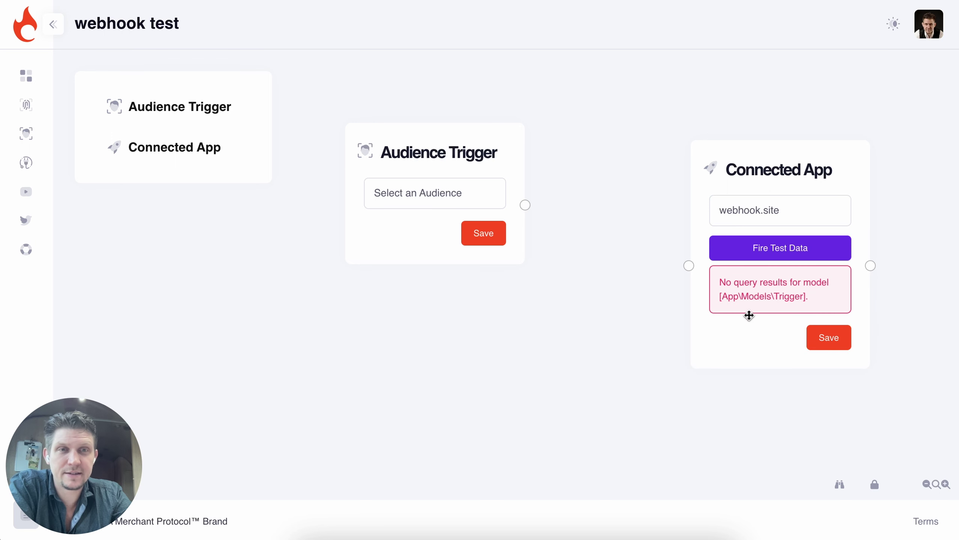
- Set the trigger to Identified Visitors, link it to webhook.site, save, and retest for response 200
{"action": "left_click", "coordinate": [463, 194]}
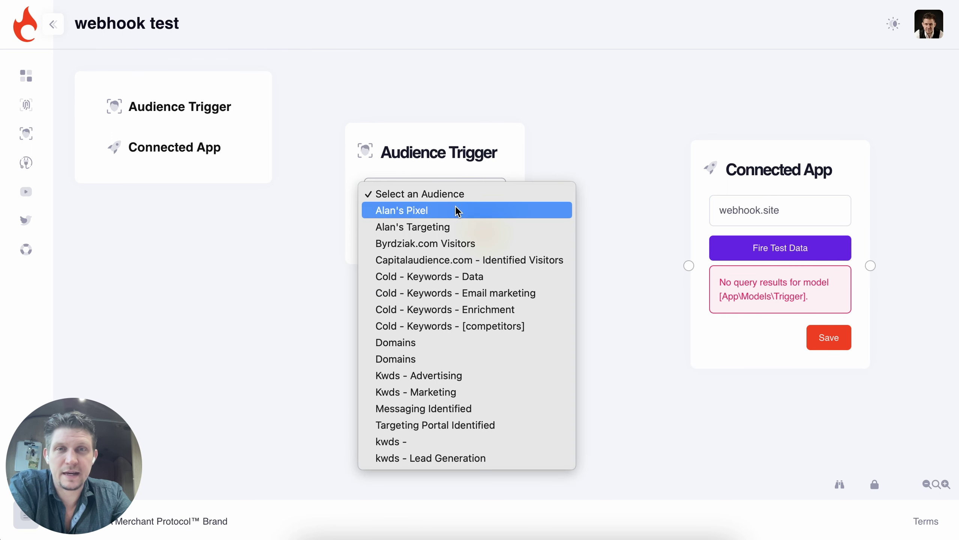
{"action": "left_click", "coordinate": [508, 260]}
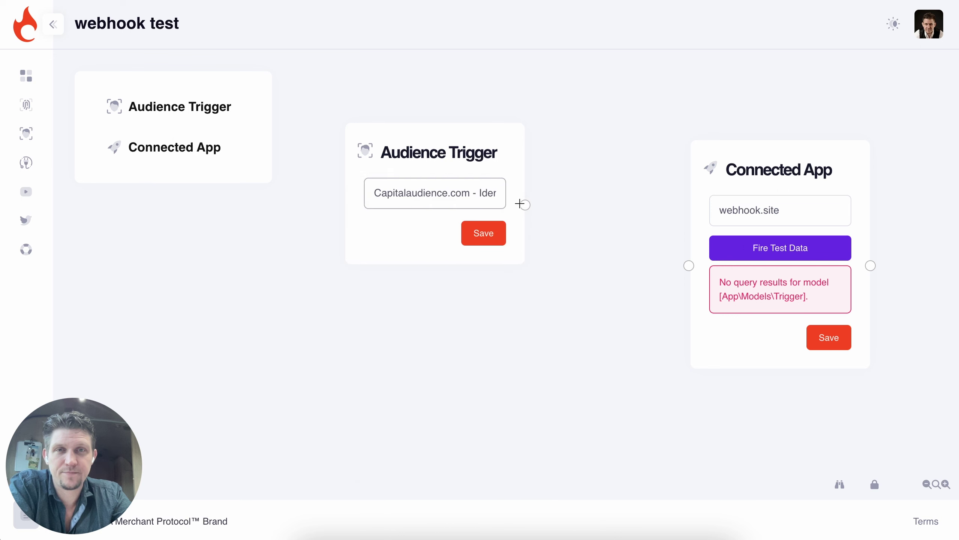
{"action": "left_click_drag", "start_coordinate": [520, 204], "coordinate": [688, 266]}
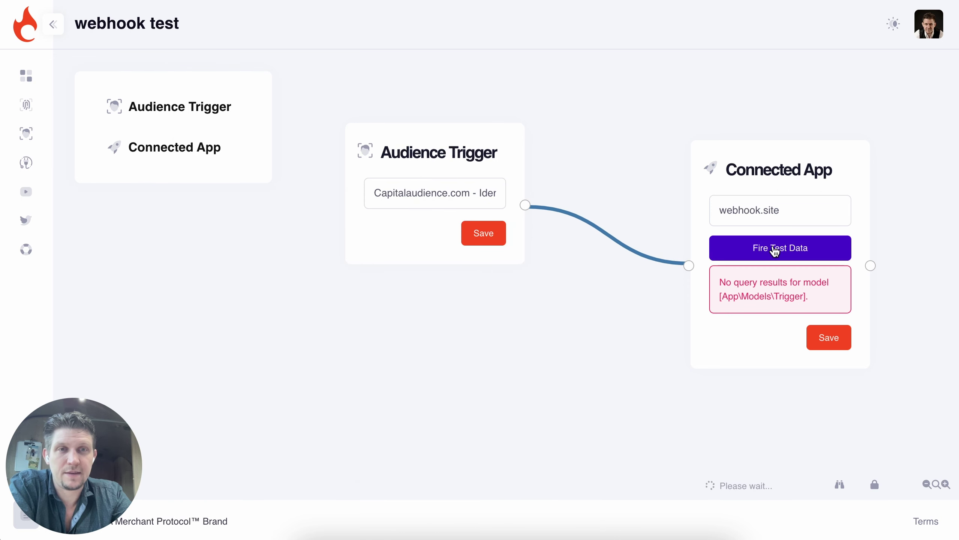
{"action": "left_click", "coordinate": [774, 250]}
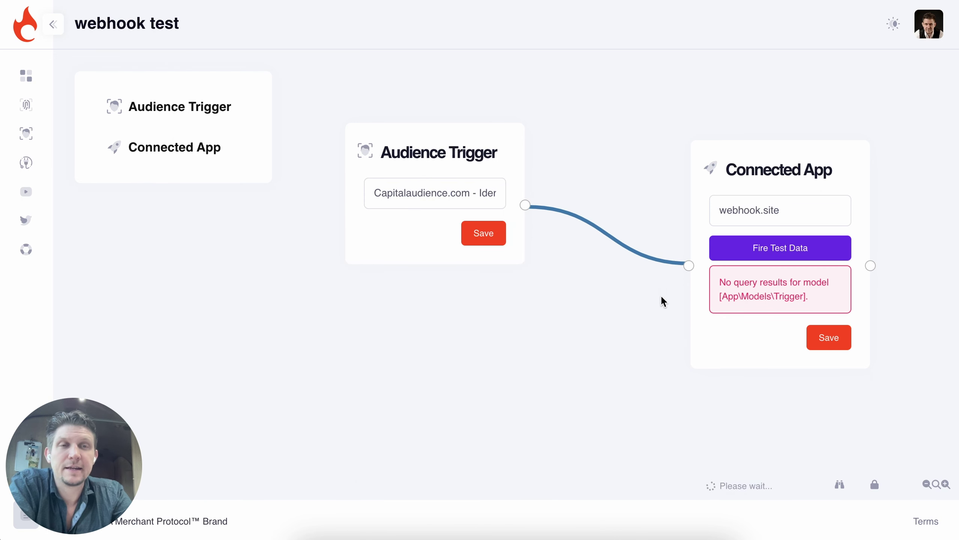
{"action": "left_click", "coordinate": [472, 236]}
{"action": "left_click", "coordinate": [825, 338]}
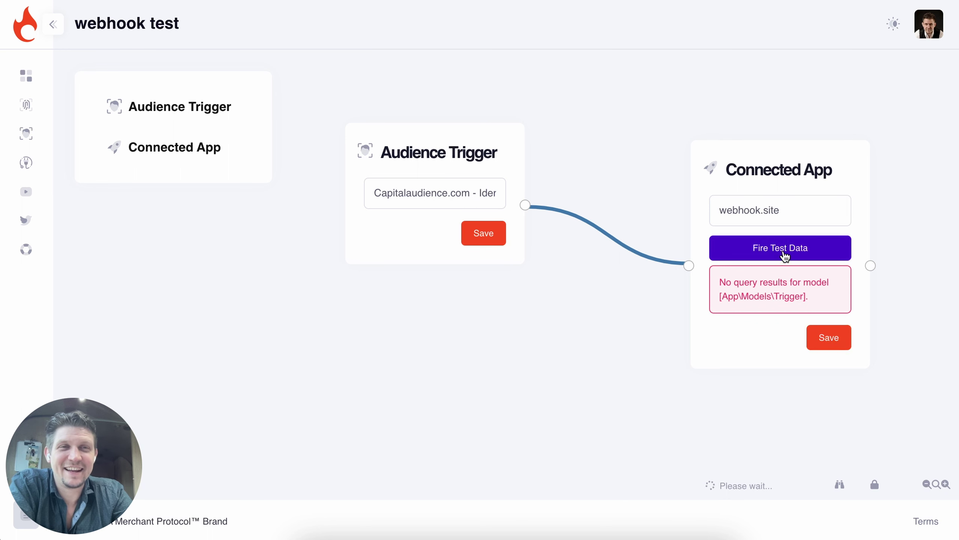
{"action": "left_click", "coordinate": [785, 256]}
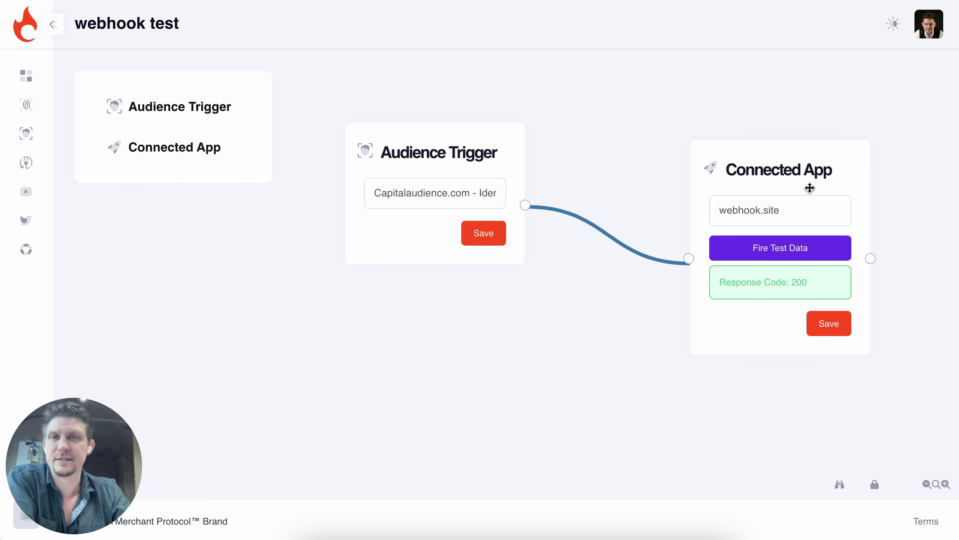
- Open the Example CA Audience to Google Sheets workflow from the Automation Builder list
{"action": "left_click", "coordinate": [67, 248]}
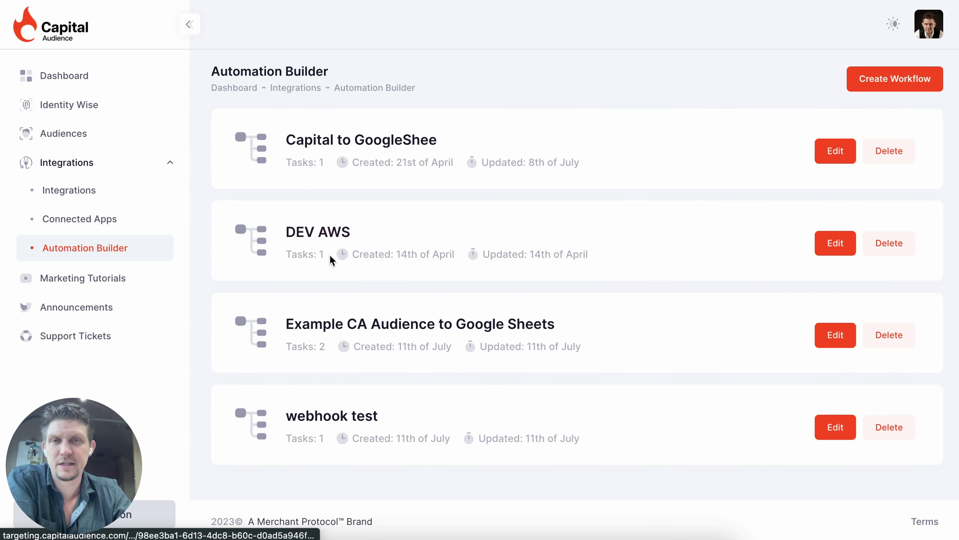
{"action": "left_click", "coordinate": [333, 325]}
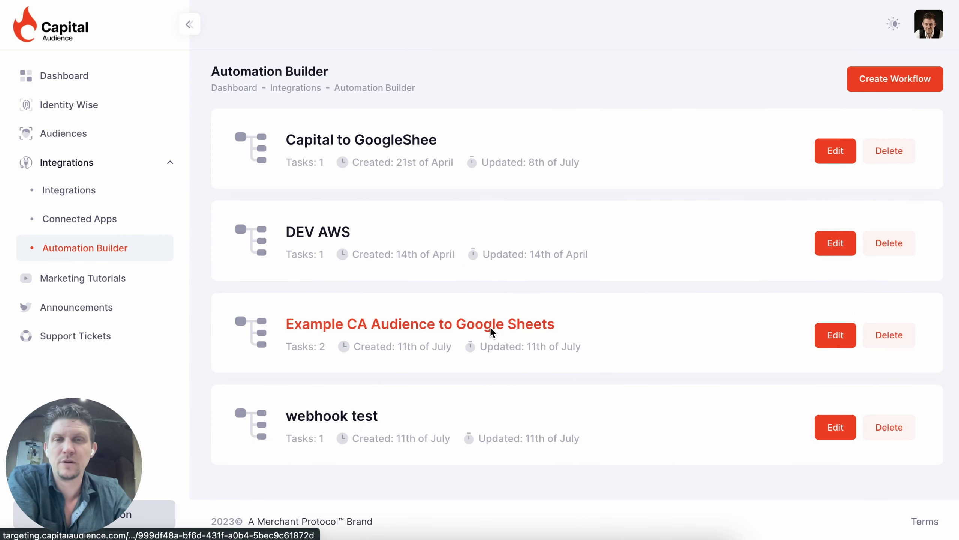
{"action": "left_click_drag", "start_coordinate": [372, 29], "coordinate": [221, 29]}
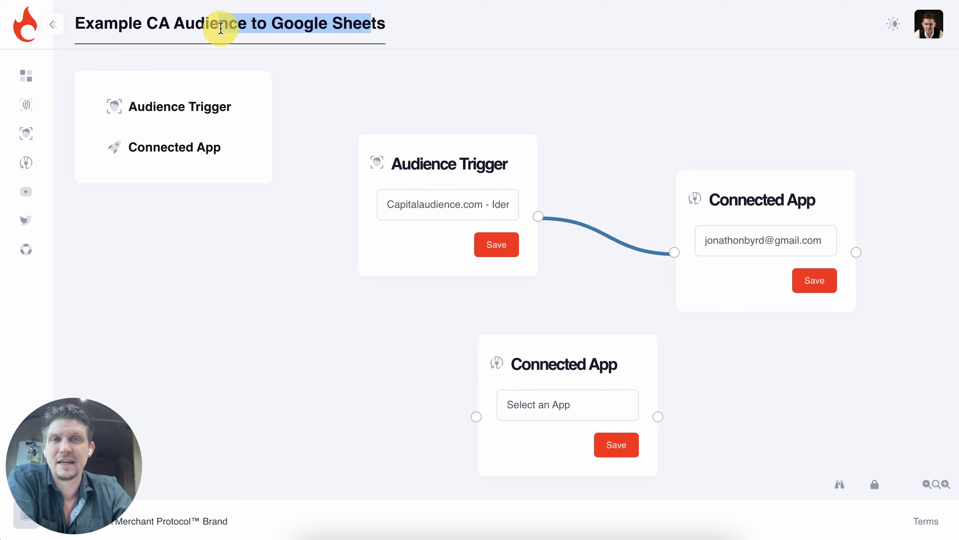
{"action": "left_click", "coordinate": [191, 24]}
{"action": "left_click", "coordinate": [332, 24]}
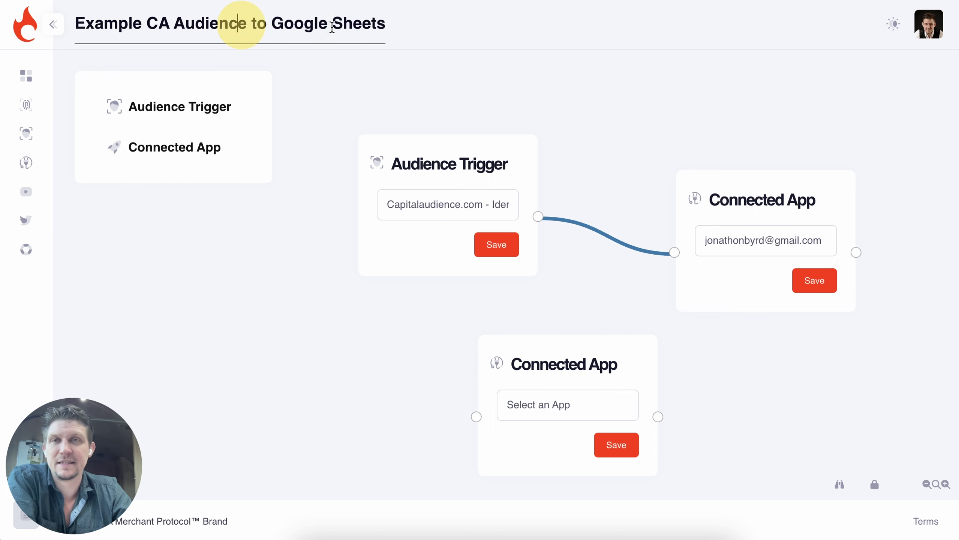
{"action": "left_click", "coordinate": [533, 81]}
- Delete the unconfigured lower Connected App step, keeping the configured one
{"action": "left_click", "coordinate": [620, 356]}
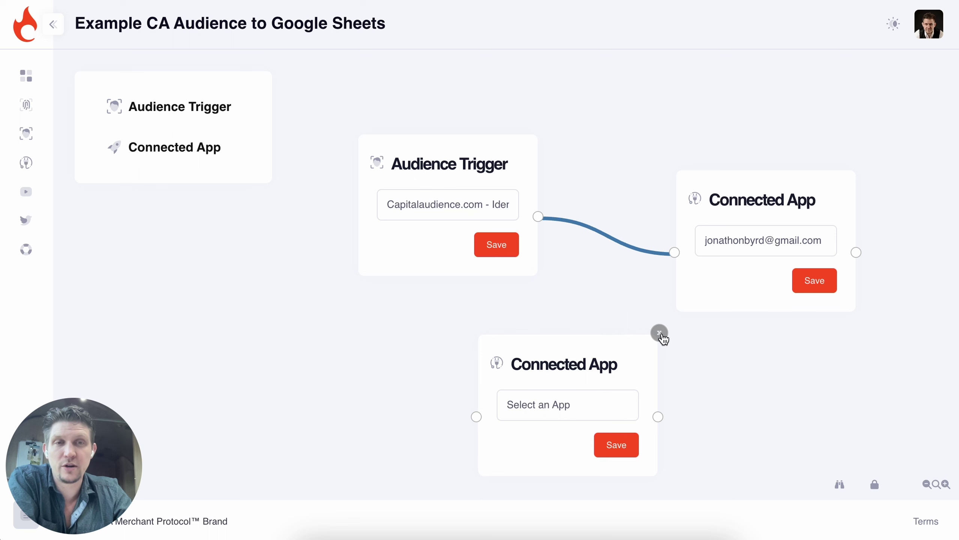
{"action": "left_click", "coordinate": [759, 217]}
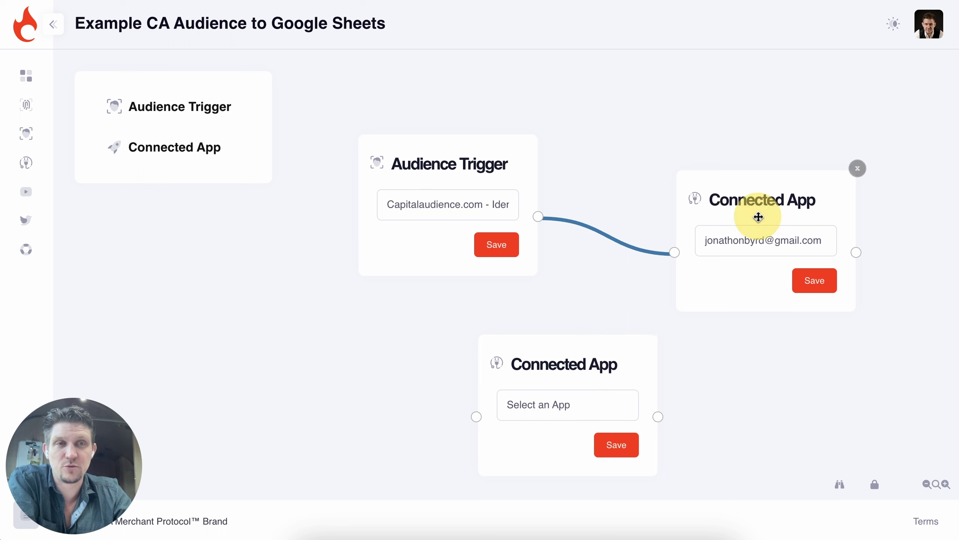
{"action": "left_click", "coordinate": [660, 333]}
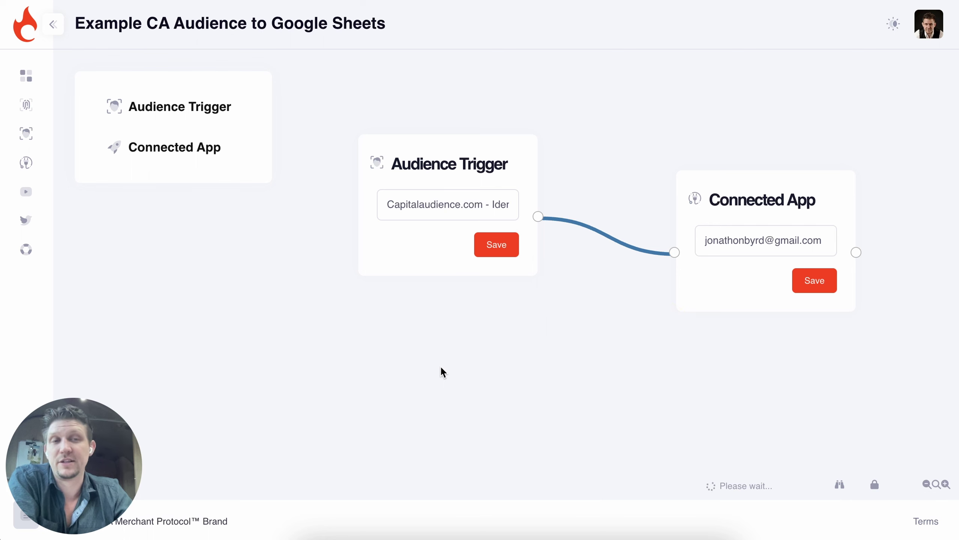
{"action": "left_click", "coordinate": [926, 485]}
{"action": "left_click", "coordinate": [926, 485]}
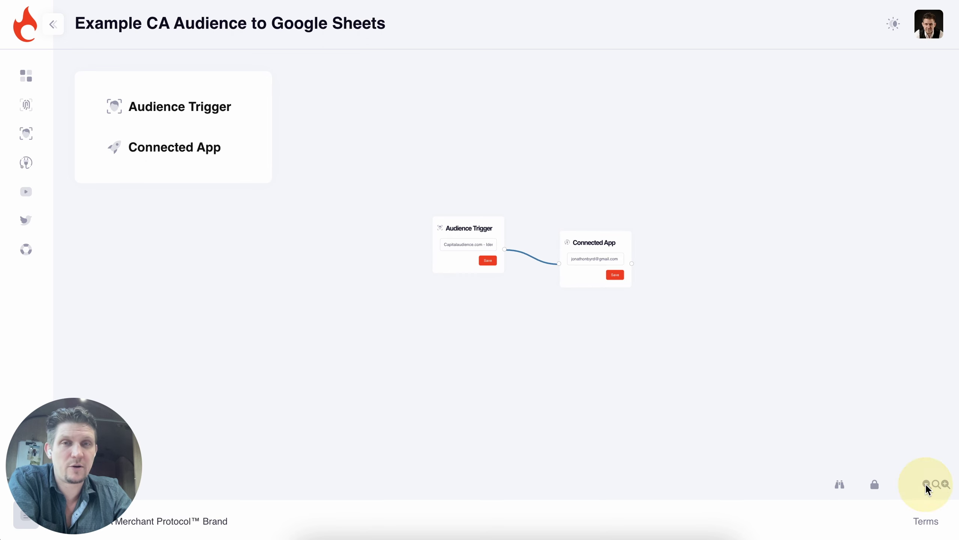
{"action": "left_click", "coordinate": [946, 485]}
{"action": "left_click", "coordinate": [946, 485]}
{"action": "left_click", "coordinate": [946, 485]}
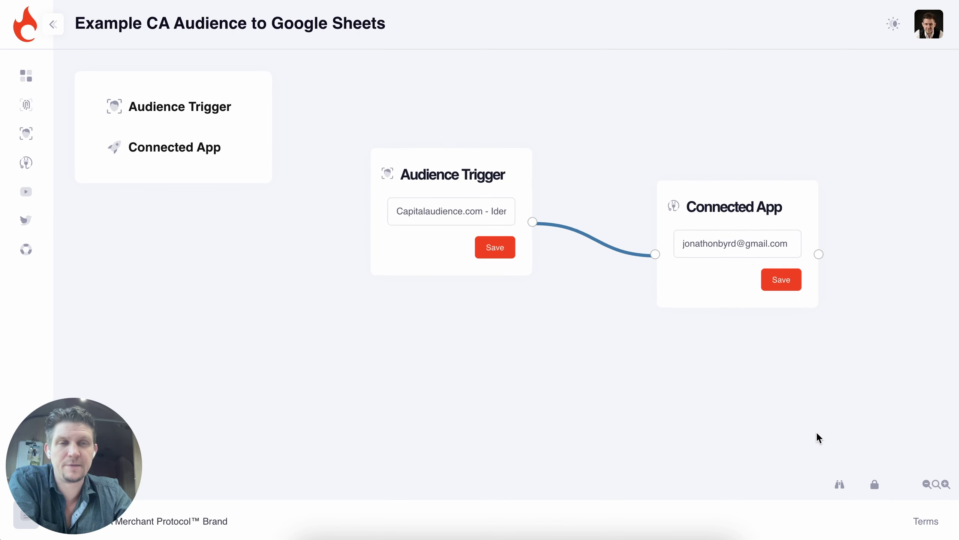
{"action": "left_click", "coordinate": [938, 486]}
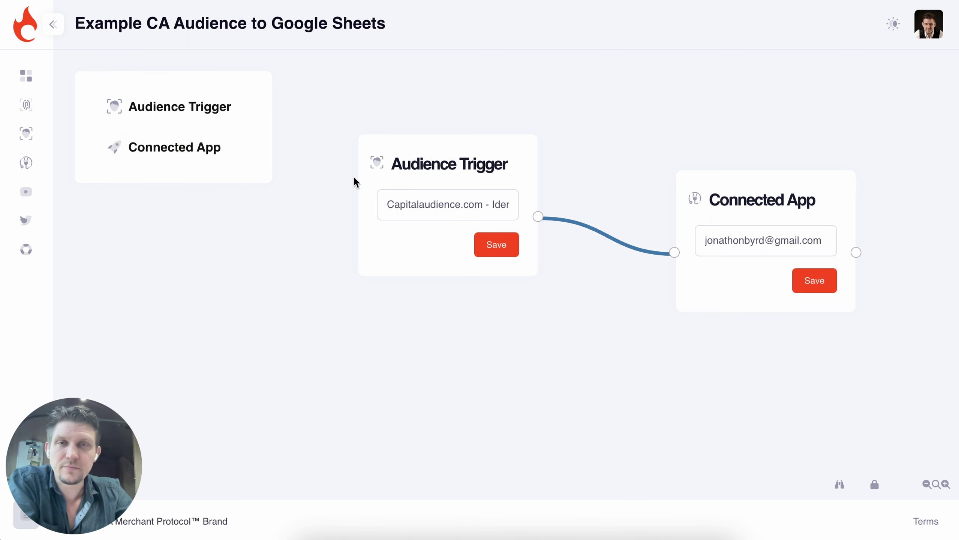
{"action": "left_click_drag", "start_coordinate": [191, 118], "coordinate": [434, 437]}
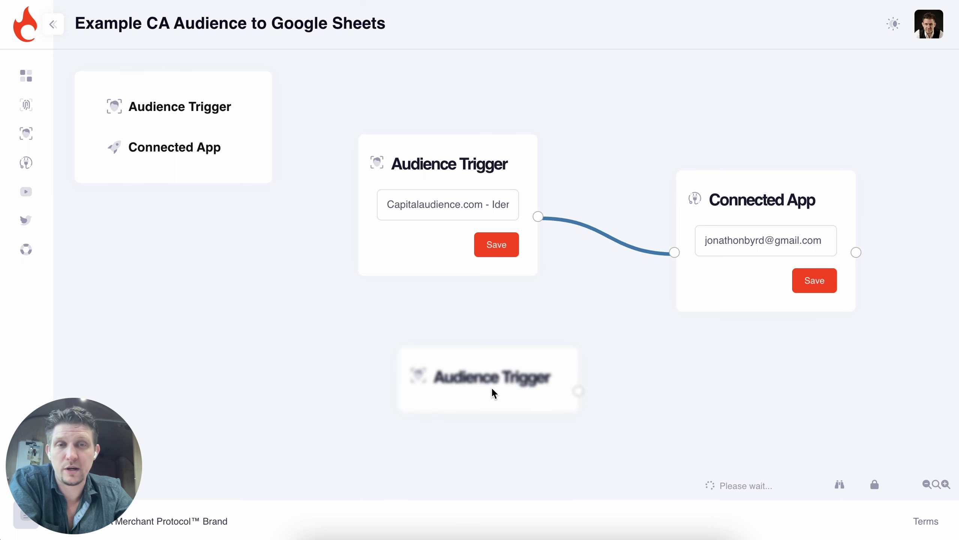
{"action": "left_click", "coordinate": [522, 417]}
{"action": "left_click", "coordinate": [500, 436]}
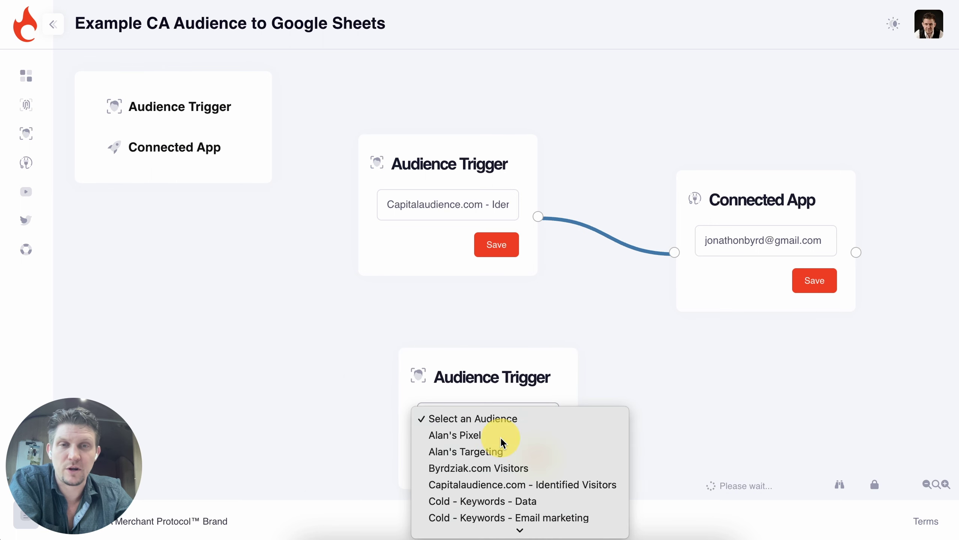
{"action": "left_click_drag", "start_coordinate": [578, 430], "coordinate": [675, 253]}
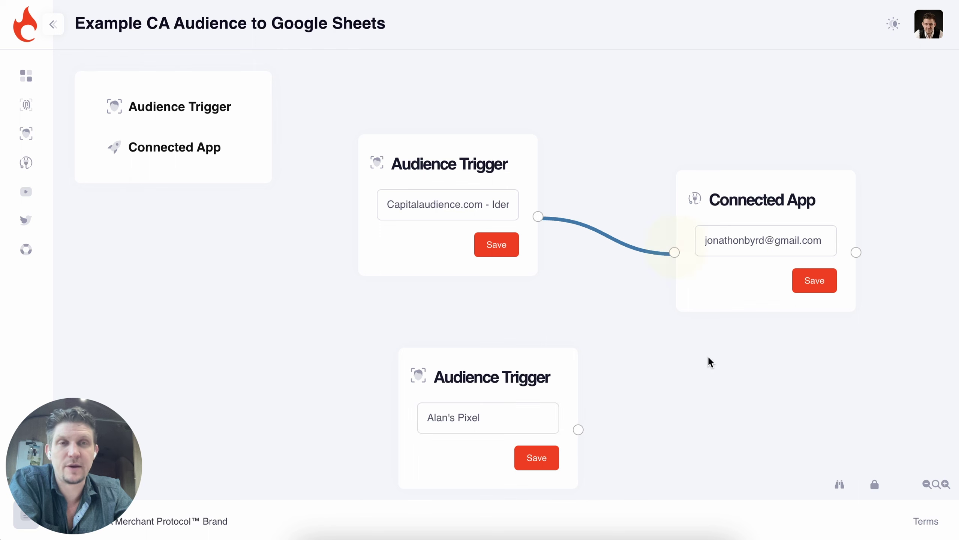
{"action": "left_click_drag", "start_coordinate": [578, 430], "coordinate": [671, 251]}
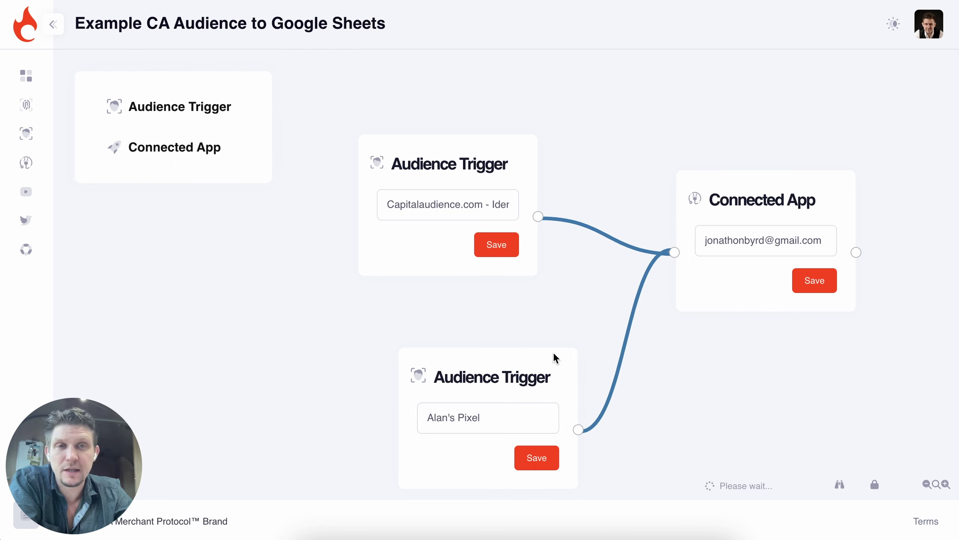
- Move both triggers up and left and drop a new Connected App step on the canvas
{"action": "left_click_drag", "start_coordinate": [493, 350], "coordinate": [390, 304]}
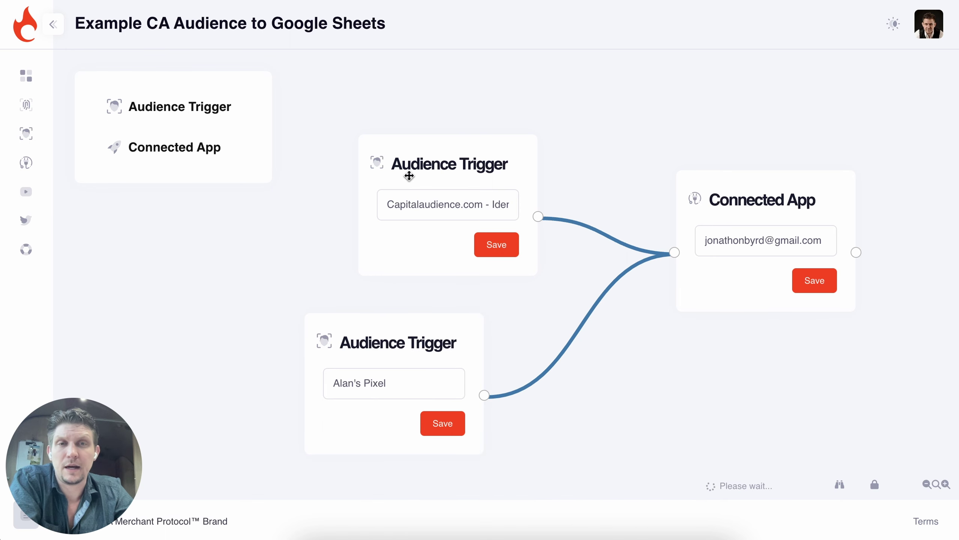
{"action": "left_click_drag", "start_coordinate": [410, 175], "coordinate": [397, 145]}
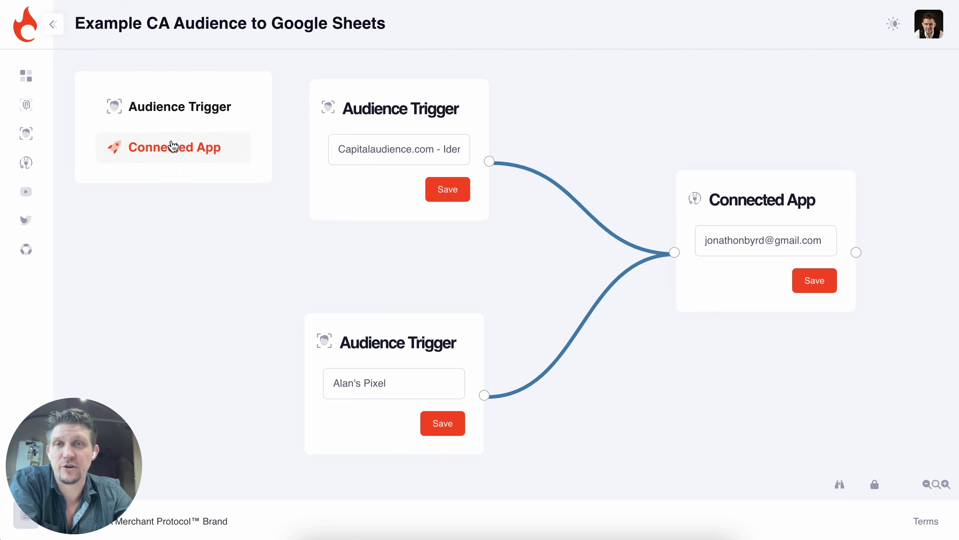
{"action": "left_click_drag", "start_coordinate": [173, 148], "coordinate": [769, 76]}
{"action": "left_click", "coordinate": [437, 325]}
{"action": "left_click", "coordinate": [487, 311]}
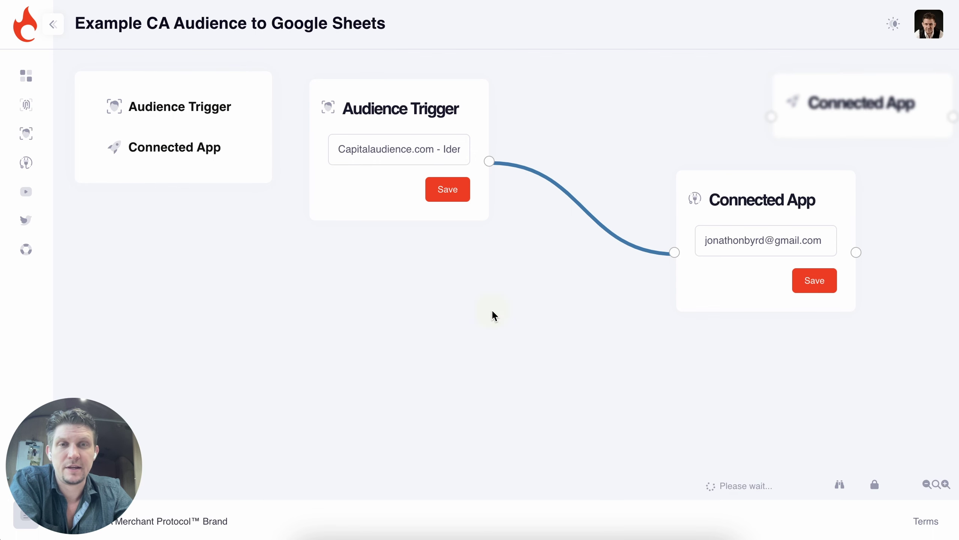
{"action": "left_click_drag", "start_coordinate": [809, 103], "coordinate": [668, 357]}
{"action": "left_click_drag", "start_coordinate": [487, 161], "coordinate": [614, 408]}
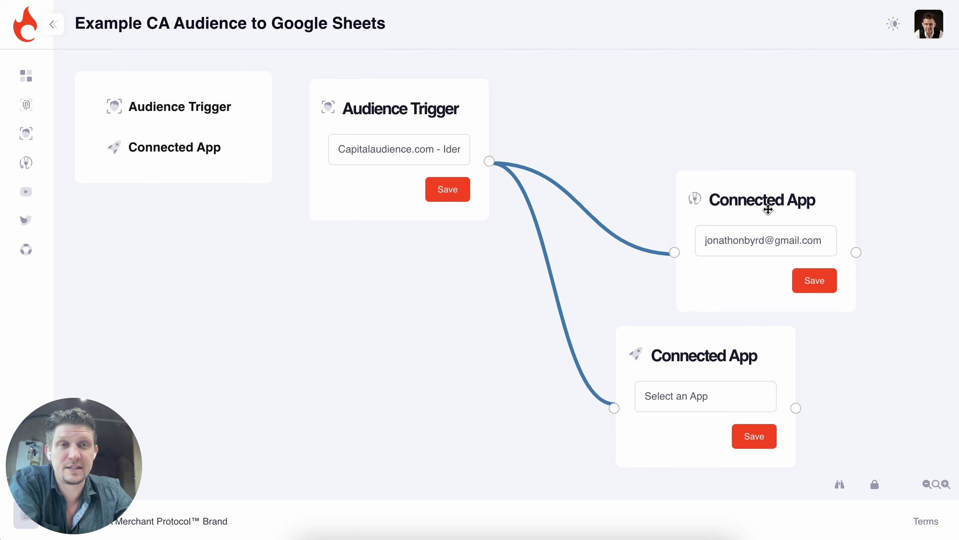
{"action": "left_click_drag", "start_coordinate": [769, 208], "coordinate": [728, 131]}
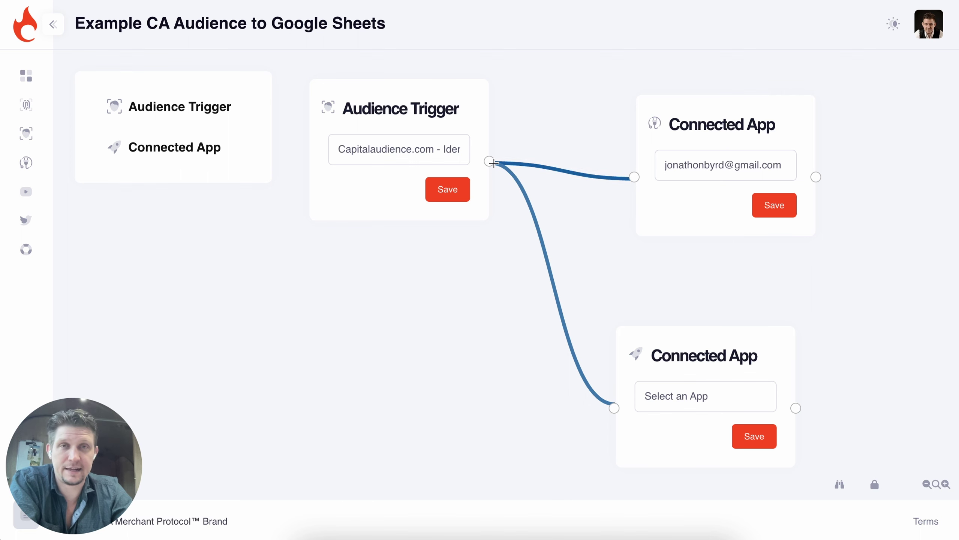
- Delete the original Connected App step, move the new one into its place, and select the e-mail account app
{"action": "left_click", "coordinate": [730, 114]}
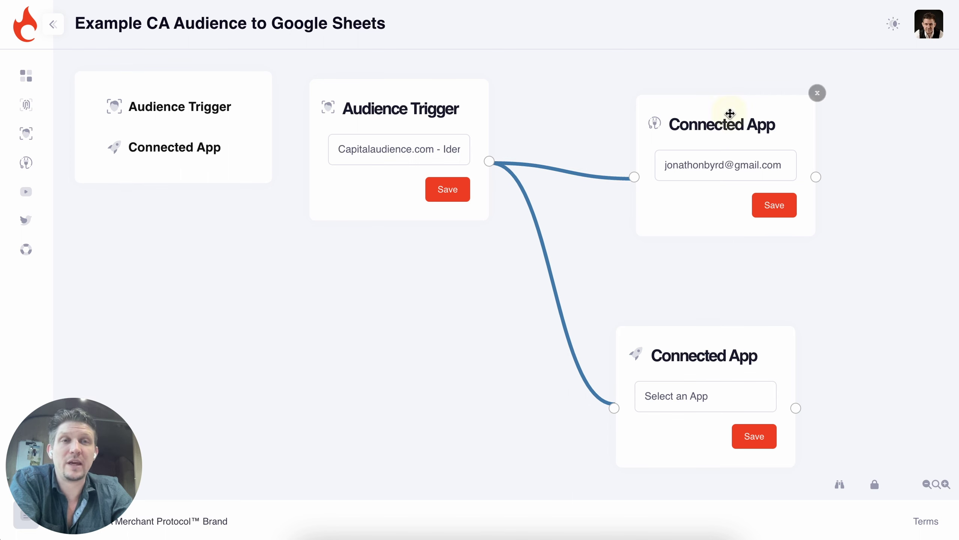
{"action": "left_click", "coordinate": [817, 93]}
{"action": "left_click_drag", "start_coordinate": [706, 366], "coordinate": [709, 133]}
{"action": "left_click", "coordinate": [700, 166]}
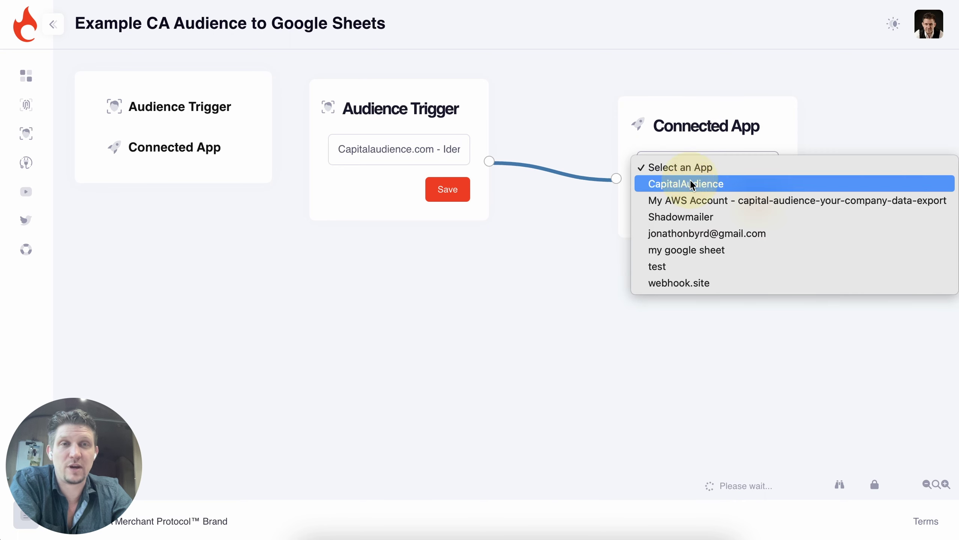
{"action": "left_click", "coordinate": [699, 234]}
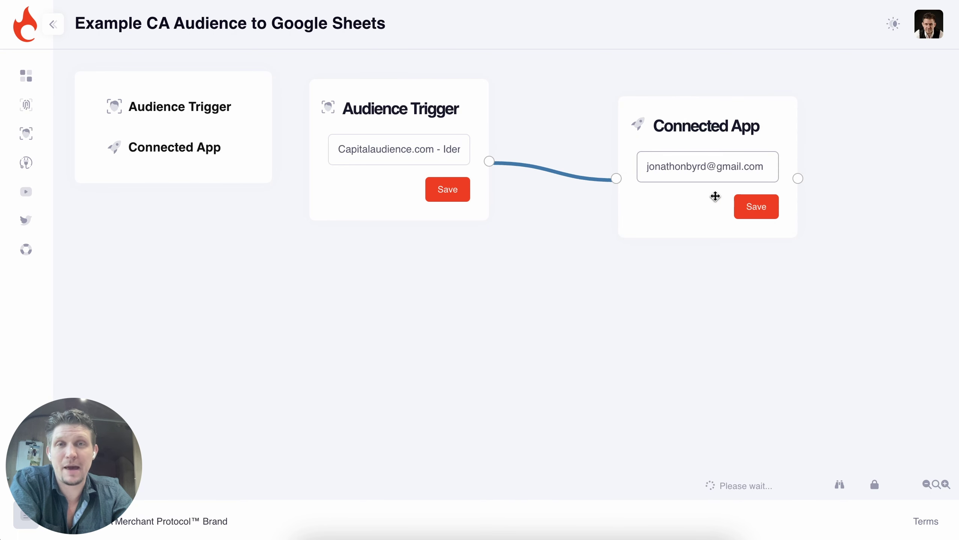